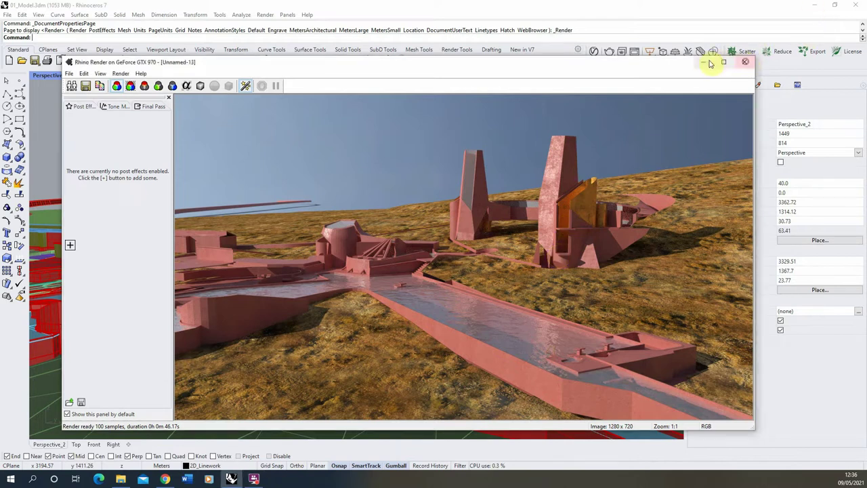
Step: Close the finished render window and orbit the perspective view around the model
left_click(745, 62)
right_click_drag(340, 160, 368, 170)
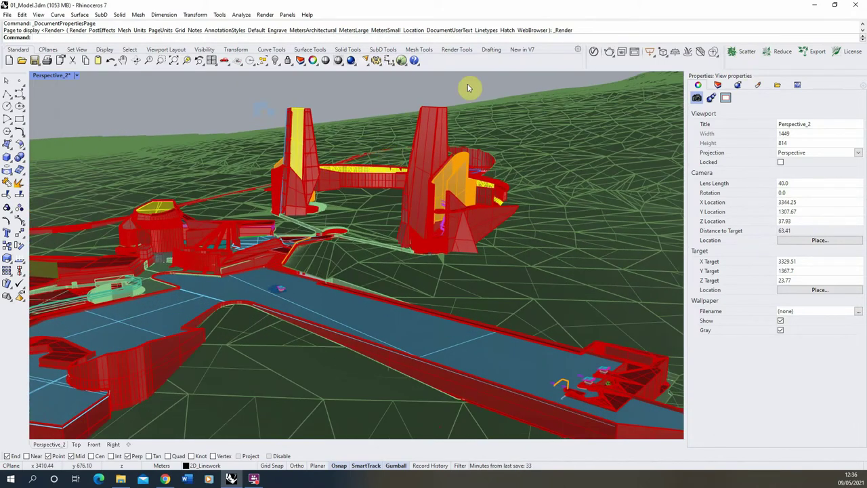
left_click(457, 50)
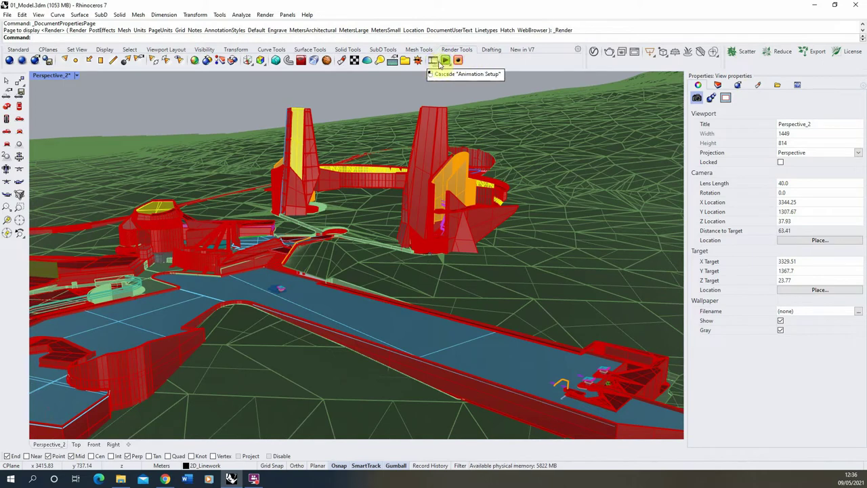
Step: Turn on the Animation toolbar from the default toolbar collection via Toolbar Layout
left_click(220, 16)
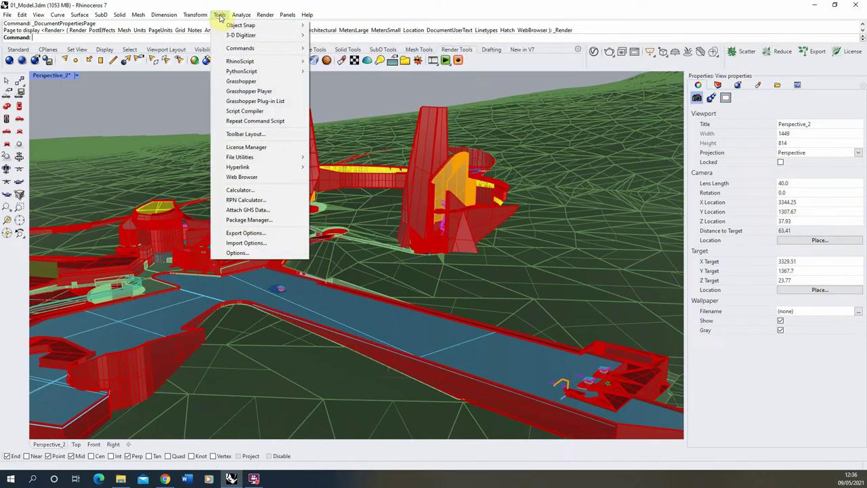
left_click(239, 133)
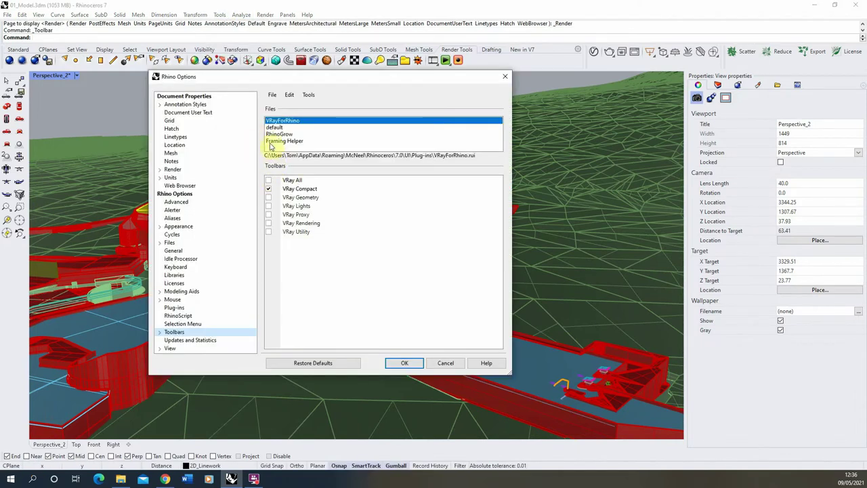
left_click(274, 127)
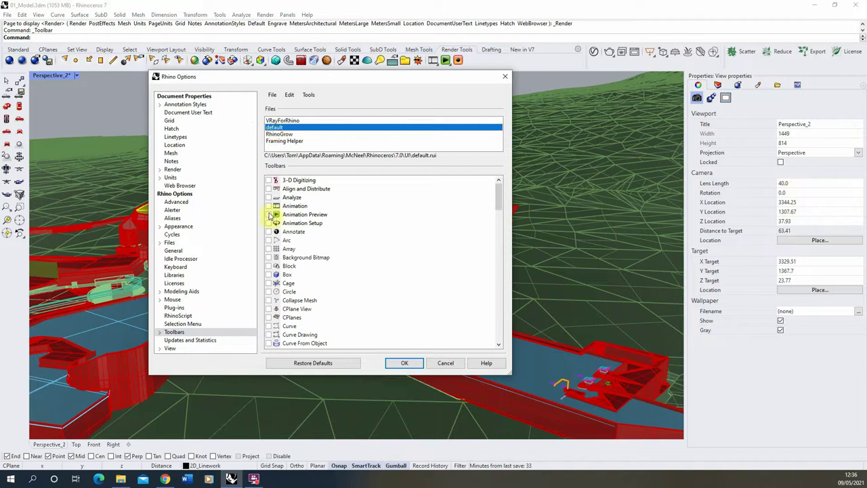
left_click(268, 206)
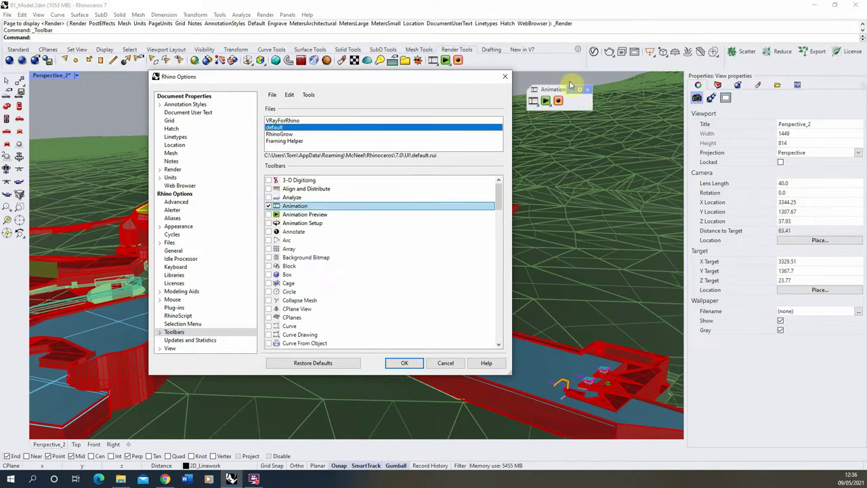
left_click(404, 362)
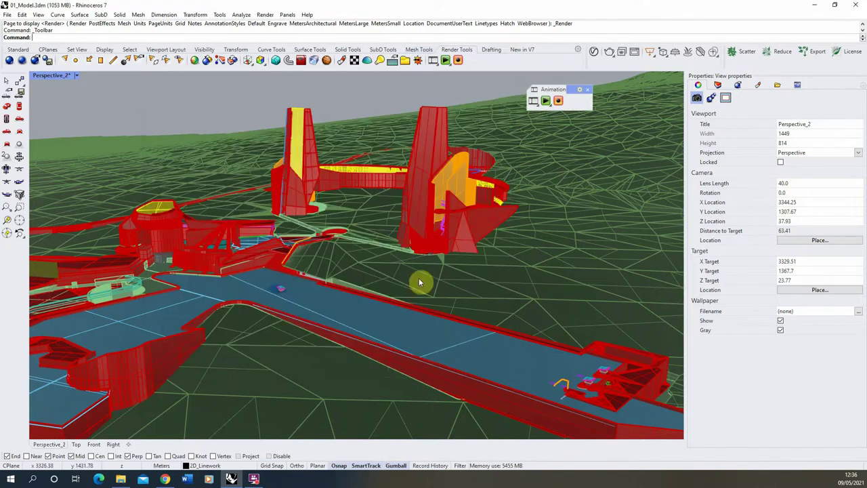
Step: Open the Animation Setup flyout with fly-through setup, and orbit Perspective to look down from higher
left_click(535, 103)
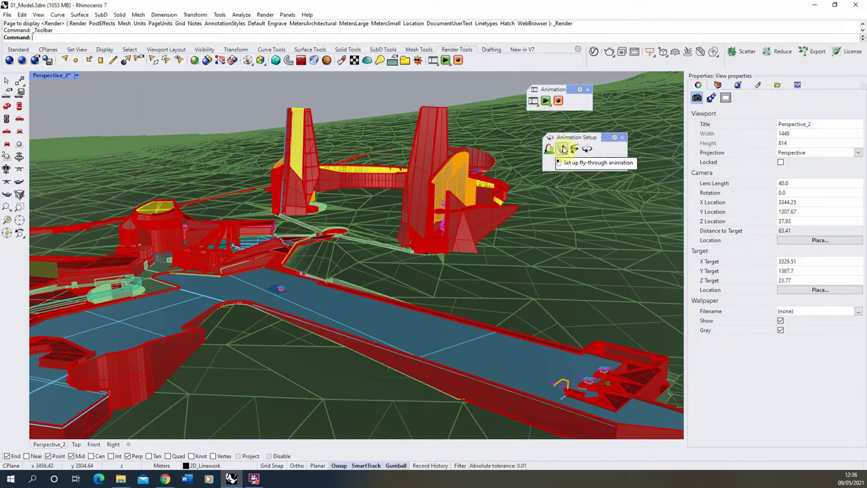
left_click(562, 149)
right_click_drag(329, 188, 492, 202)
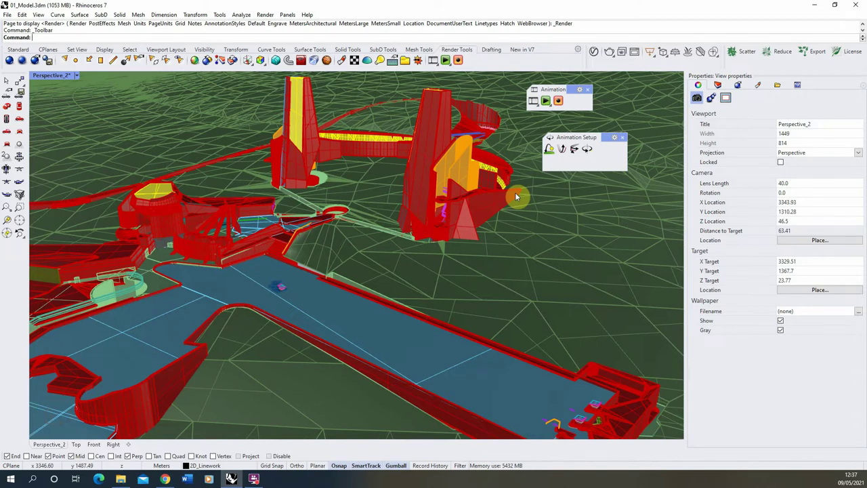
Step: In a maximized Top view, draw a four-point control-point curve from the walkway through the buildings
double_click(50, 76)
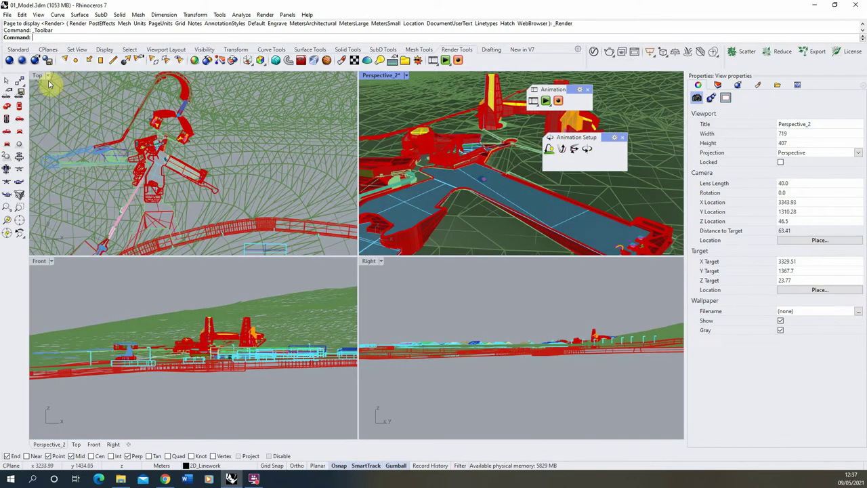
double_click(39, 76)
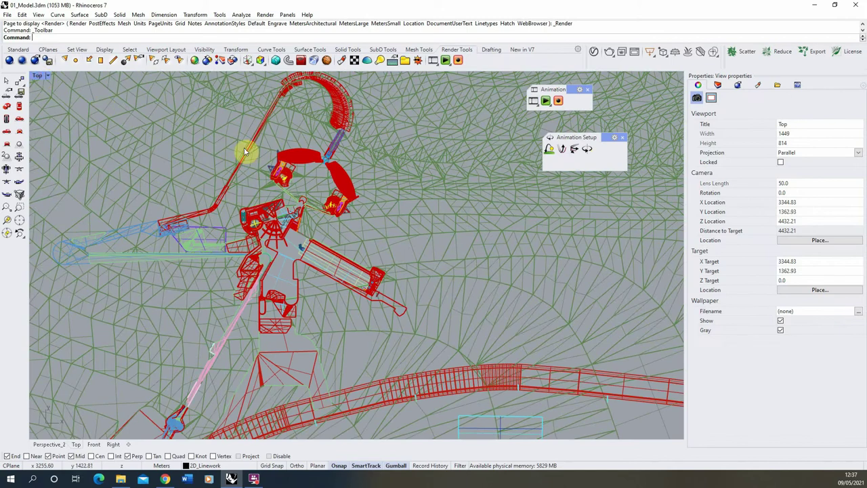
left_click(18, 50)
left_click(19, 95)
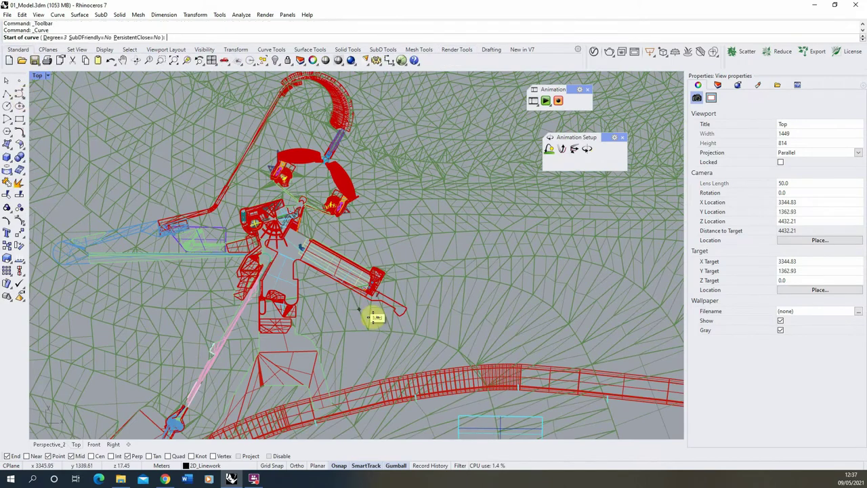
left_click(437, 369)
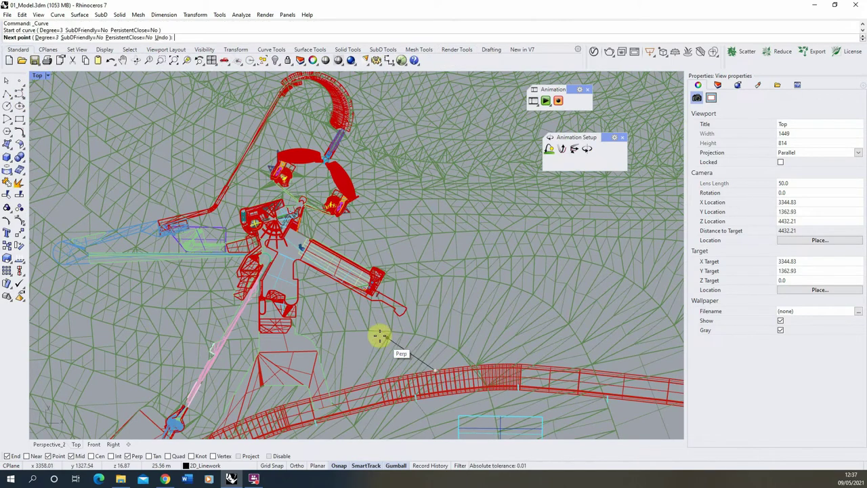
left_click(346, 310)
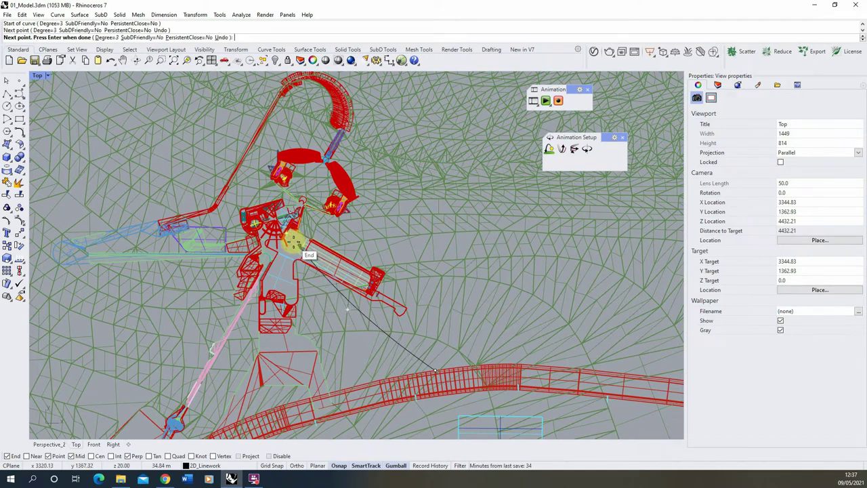
left_click(298, 246)
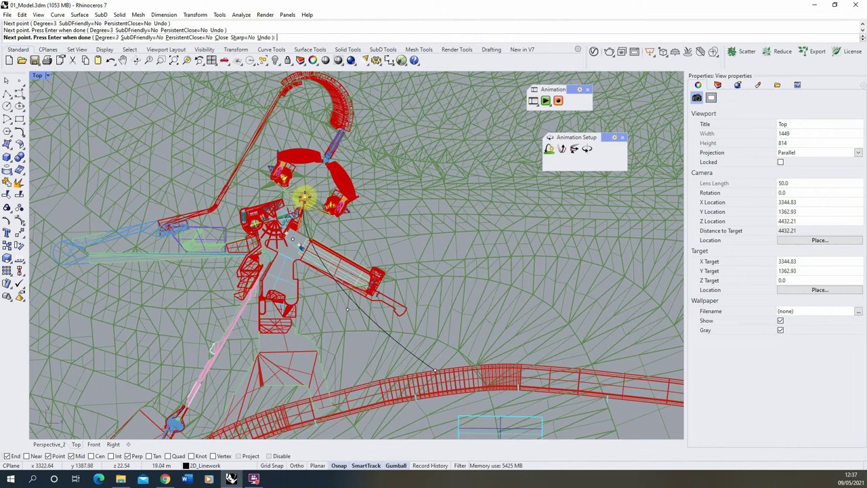
left_click(302, 197)
key("Return")
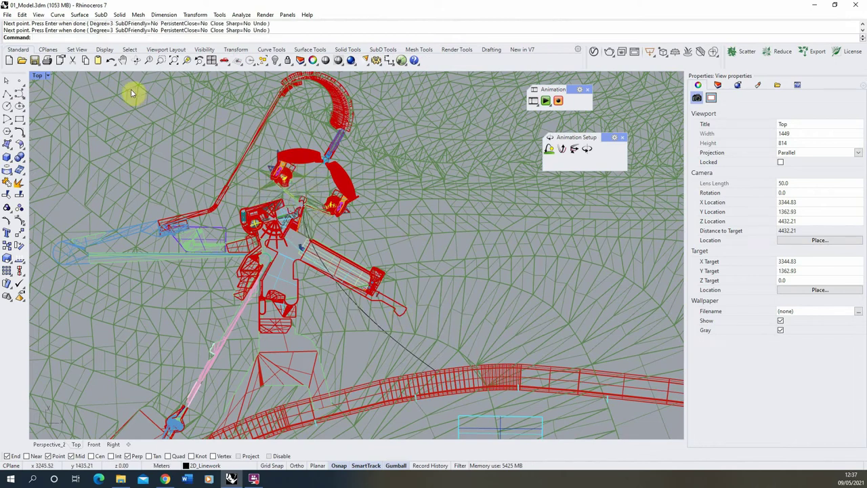
Step: Maximize Perspective, select the path curve and lift it above the terrain with the gumball
double_click(35, 76)
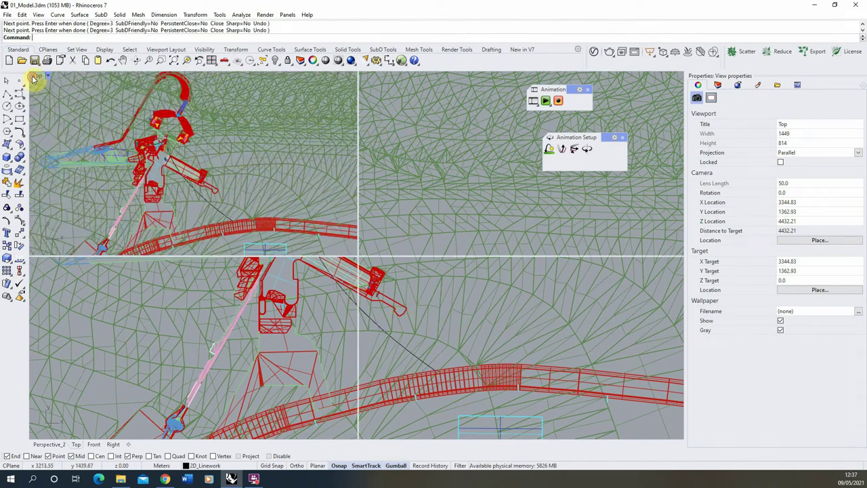
double_click(385, 76)
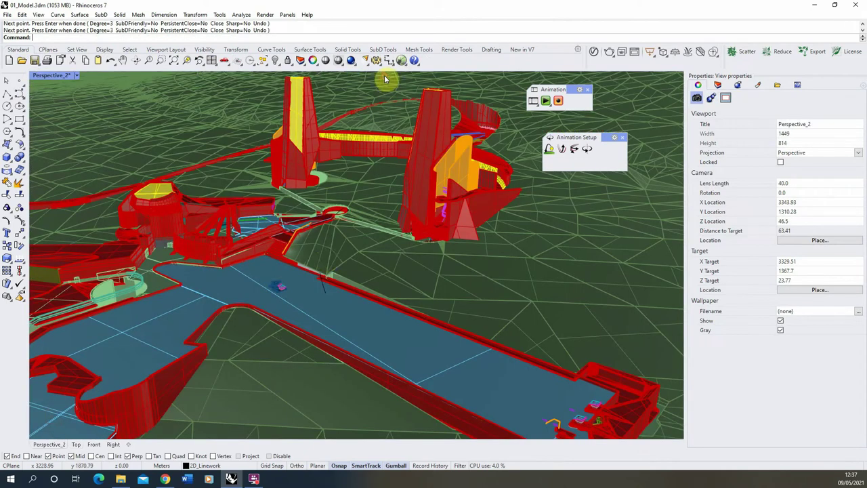
left_click(327, 289)
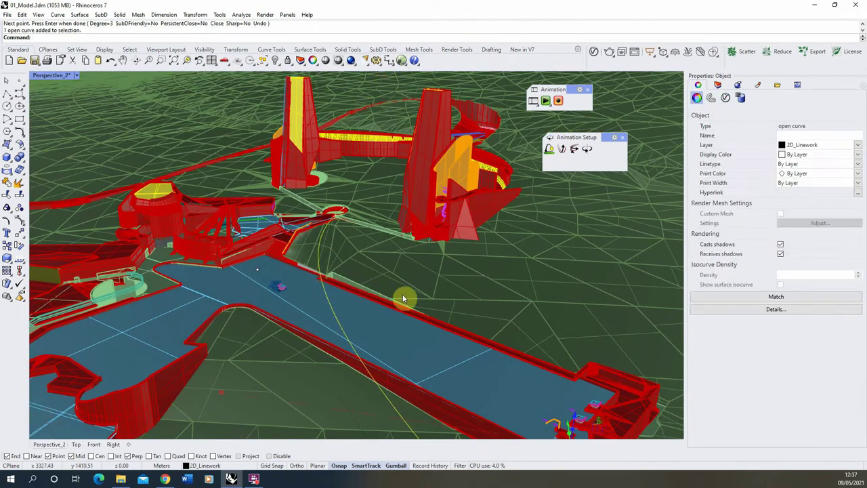
right_click_drag(403, 298, 343, 279)
left_click_drag(299, 332, 295, 276)
right_click_drag(295, 276, 320, 311)
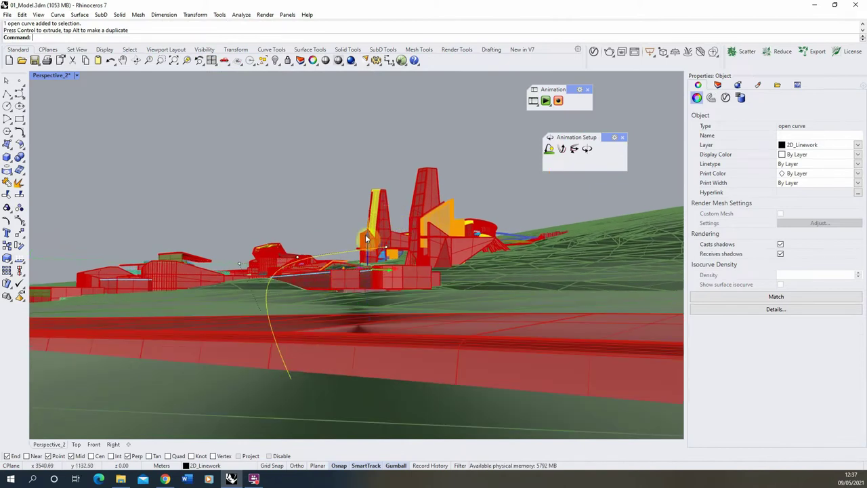
Step: Raise the curve further and adjust its control points so it arcs over the buildings
left_click_drag(367, 244, 359, 199)
left_click_drag(291, 290, 292, 248)
right_click_drag(267, 199, 228, 168)
left_click(291, 234)
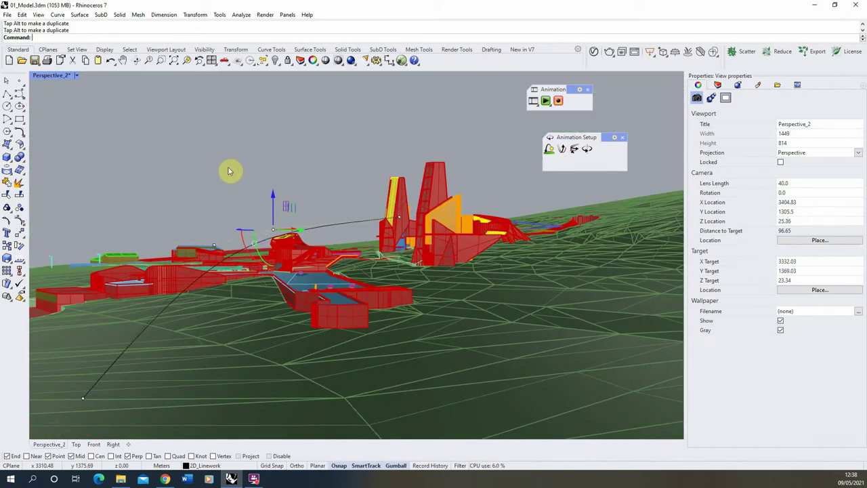
scroll(310, 222, "down", 2)
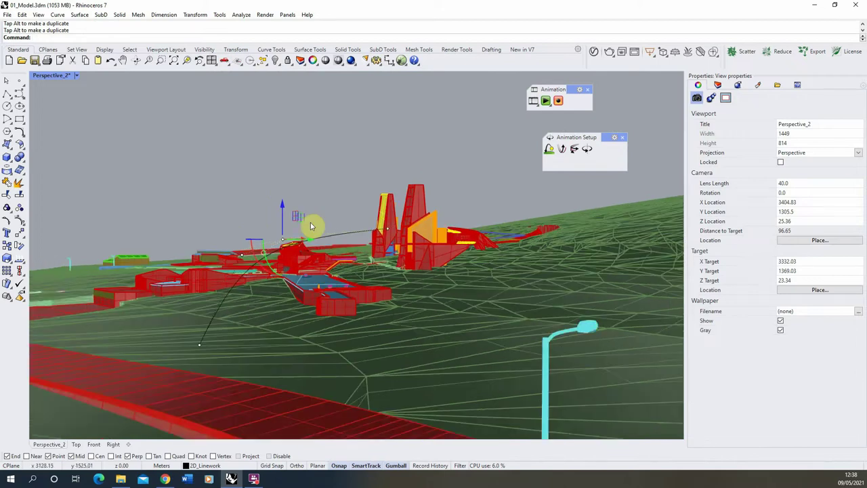
scroll(310, 226, "down", 2)
right_click_drag(300, 184, 355, 209)
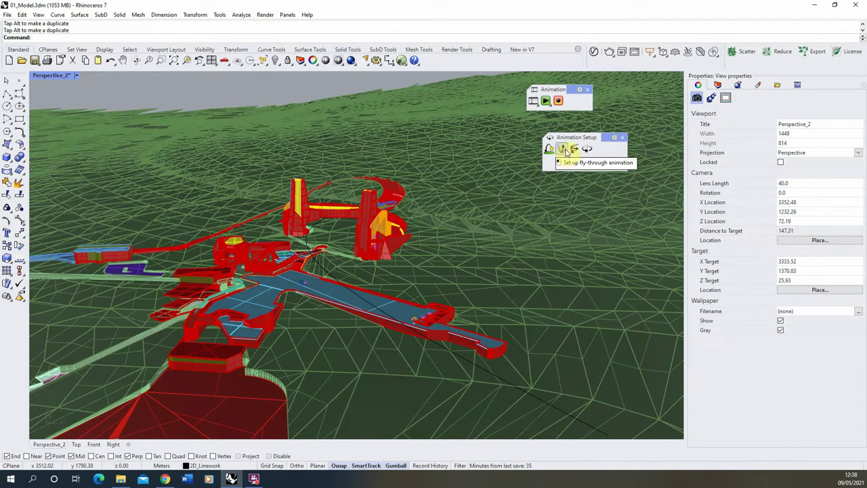
Step: Set up a fly-through on the path curve: 100 frames, jpg output, RenderFull capture
left_click(564, 150)
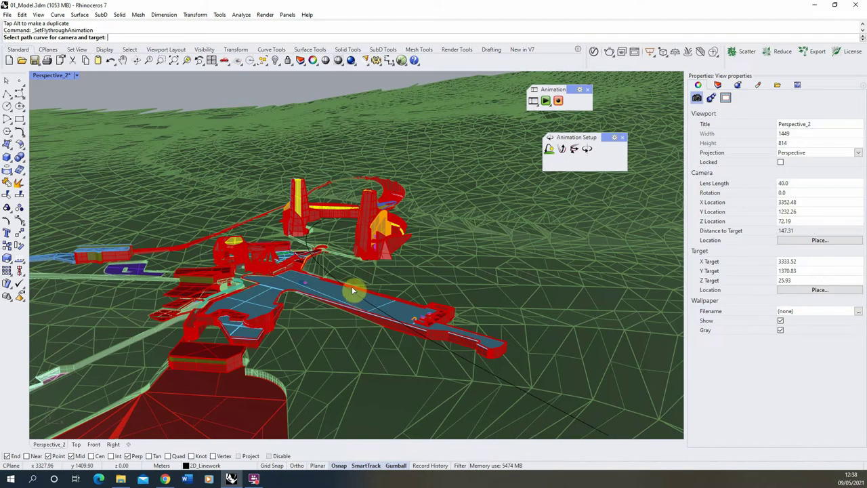
left_click(317, 249)
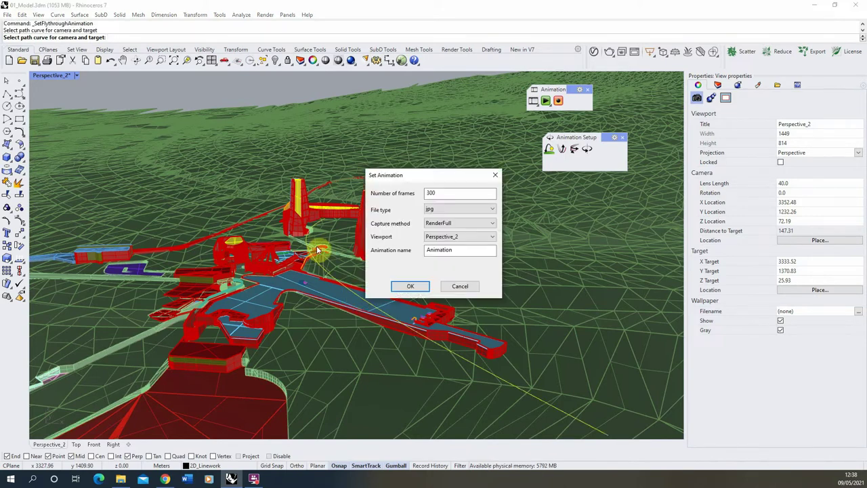
left_click(430, 192)
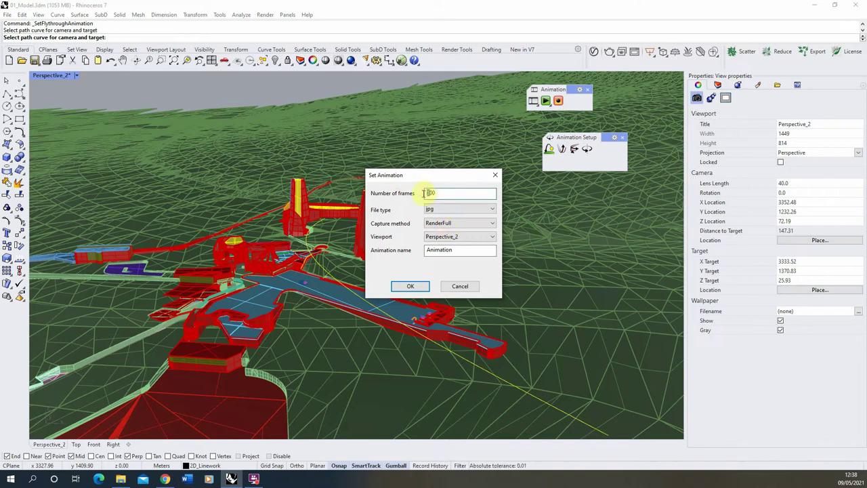
type("1")
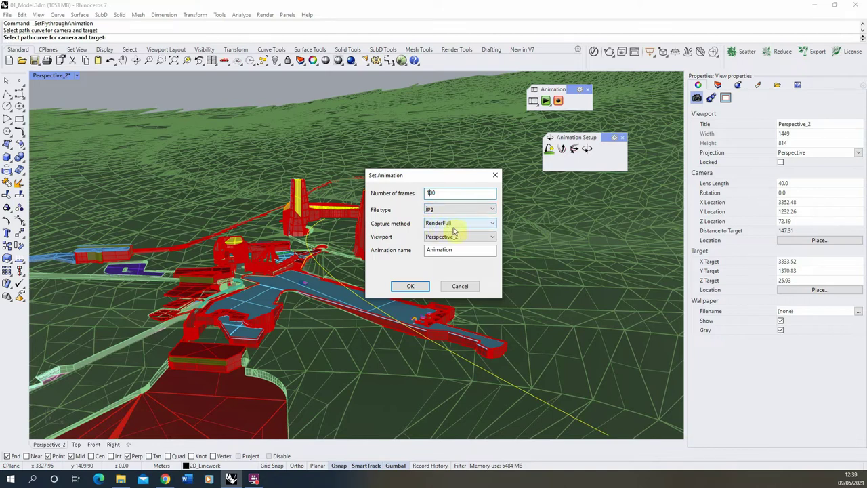
left_click(456, 229)
left_click(464, 235)
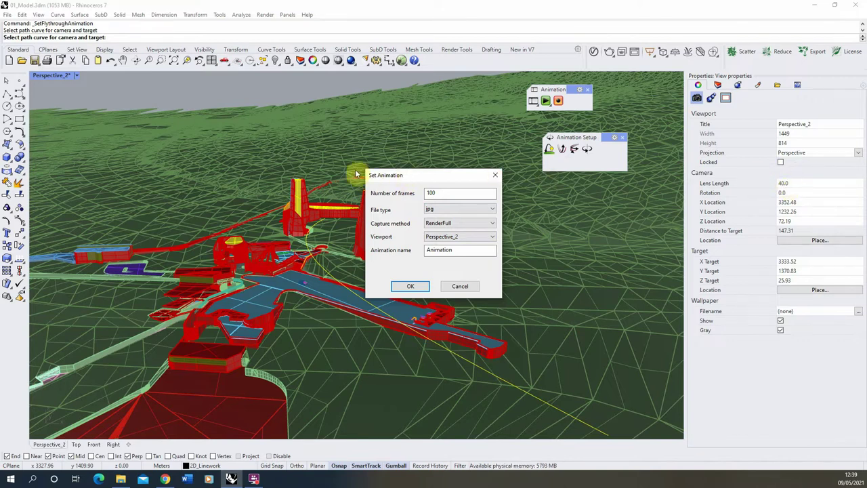
left_click(413, 287)
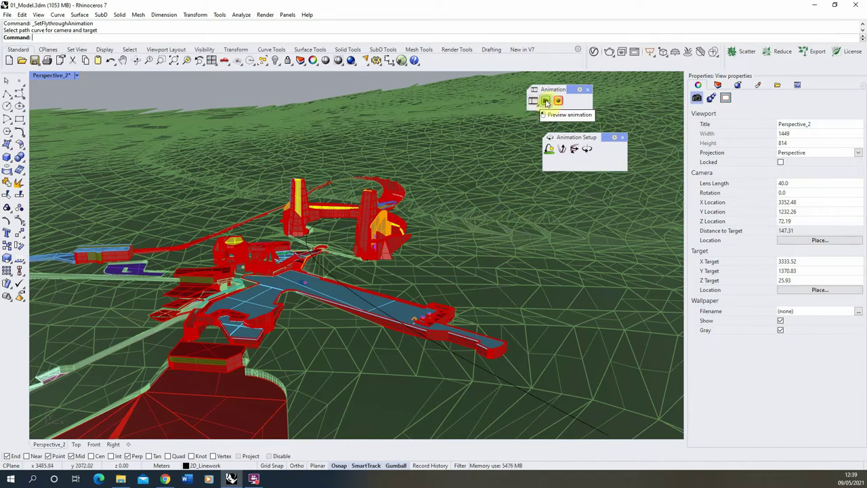
Step: Preview the 100-frame fly-through, then start a new fly-through setup
left_click(546, 100)
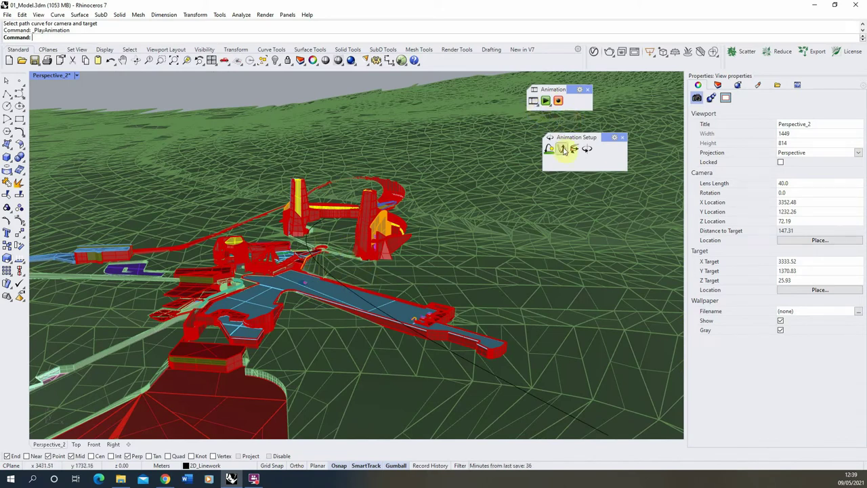
left_click(563, 149)
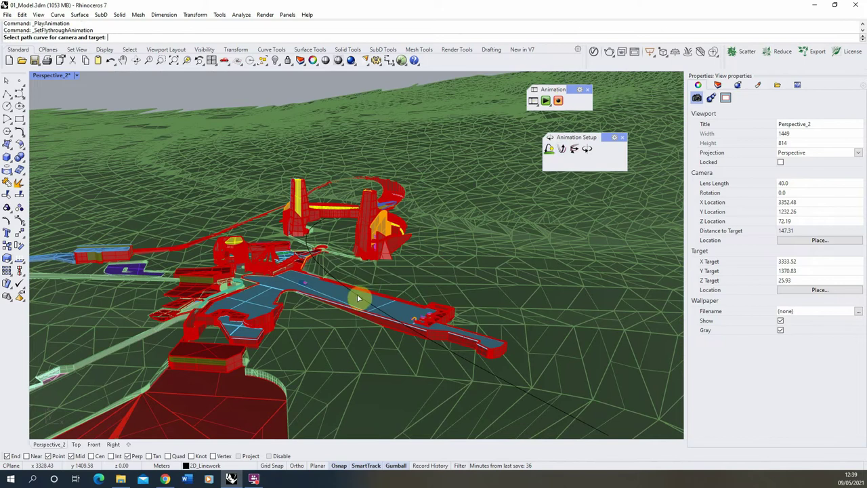
Step: Rebuild the fly-through on the path curve with 300 frames and preview it
left_click(437, 207)
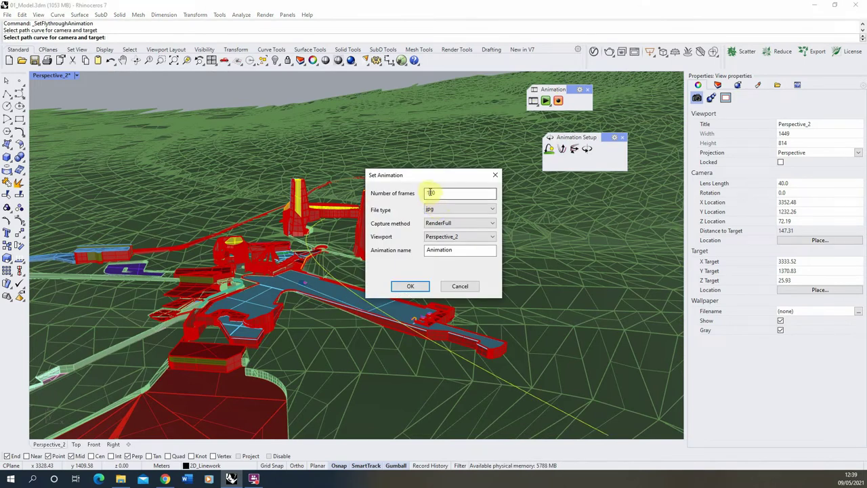
double_click(428, 193)
type("300")
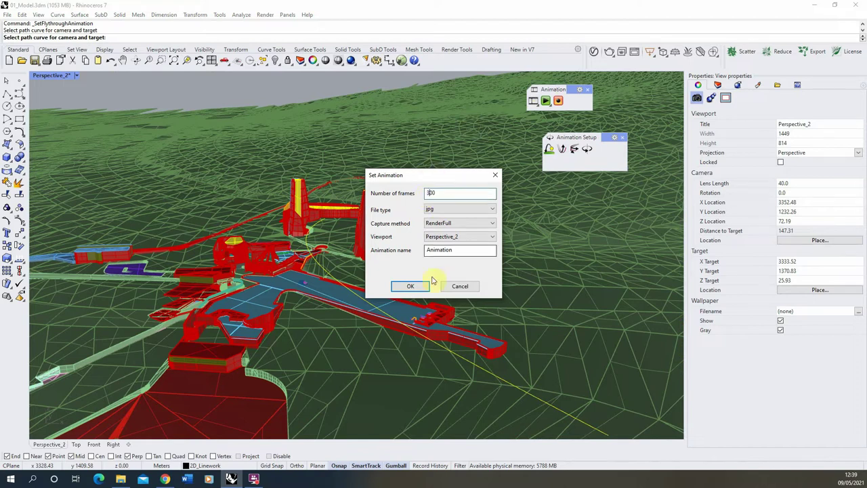
left_click(410, 286)
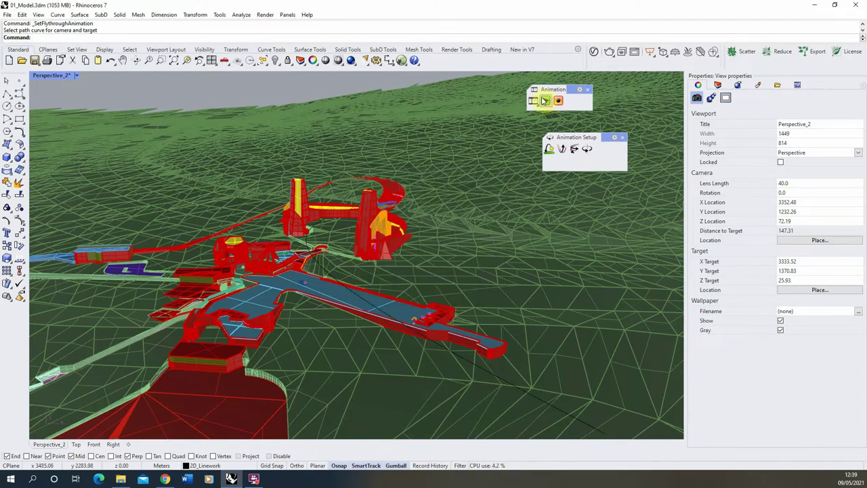
left_click(547, 102)
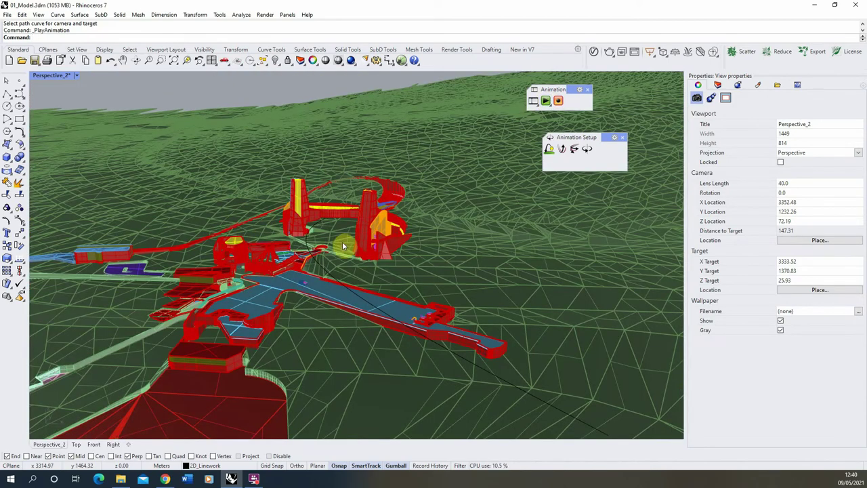
right_click_drag(344, 246, 289, 223)
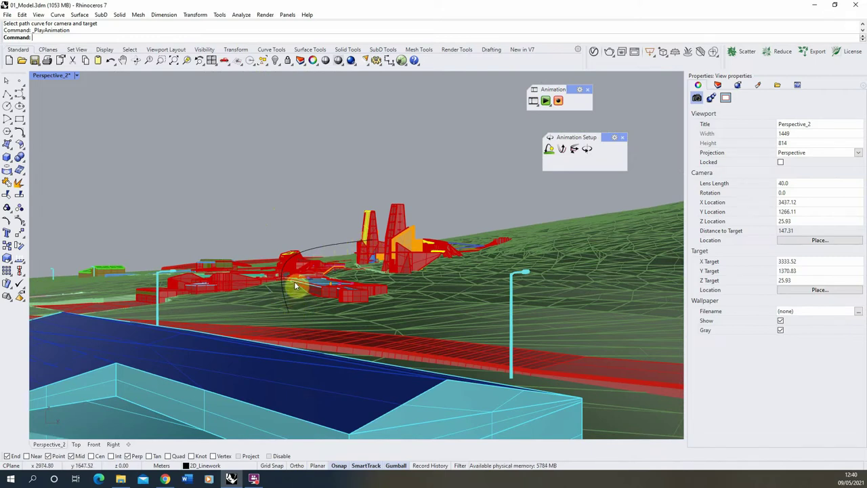
Step: Flatten the path curve to a picked midpoint's height using SetPt with only Z set
left_click(331, 249)
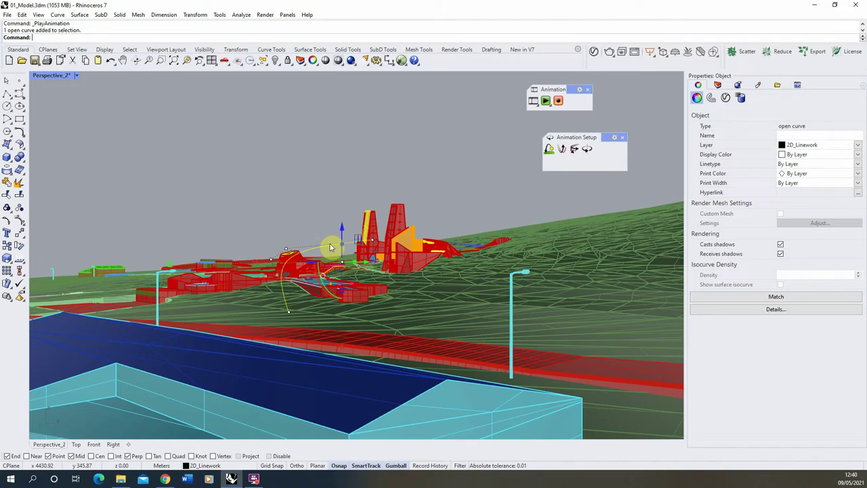
type("SetPt")
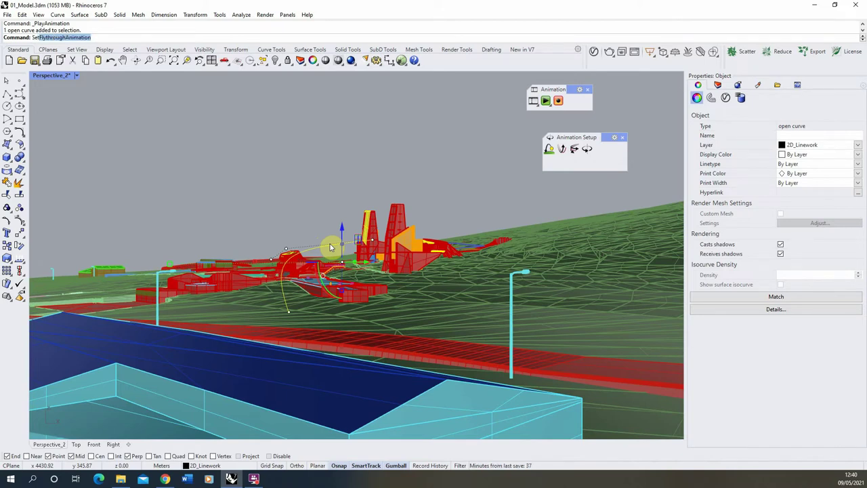
left_click(54, 46)
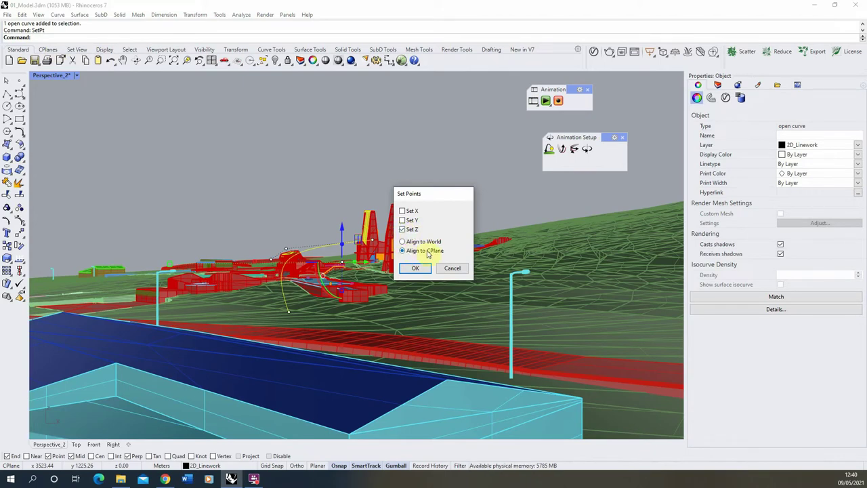
left_click(415, 268)
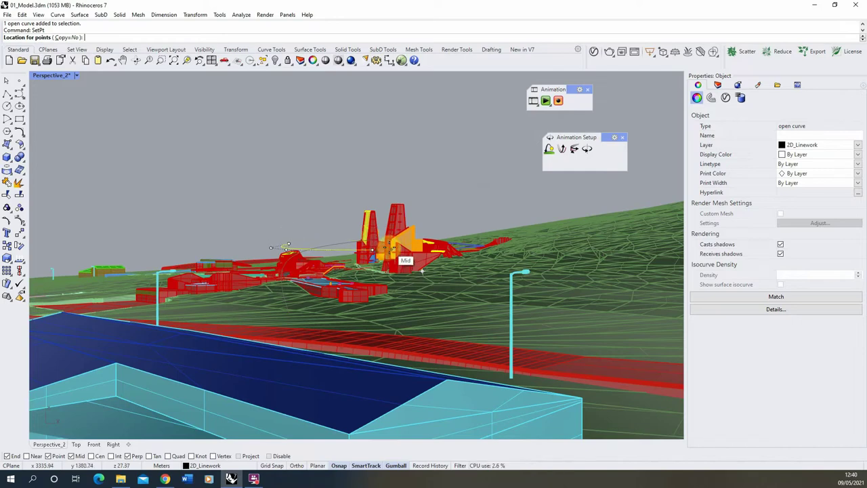
left_click(421, 270)
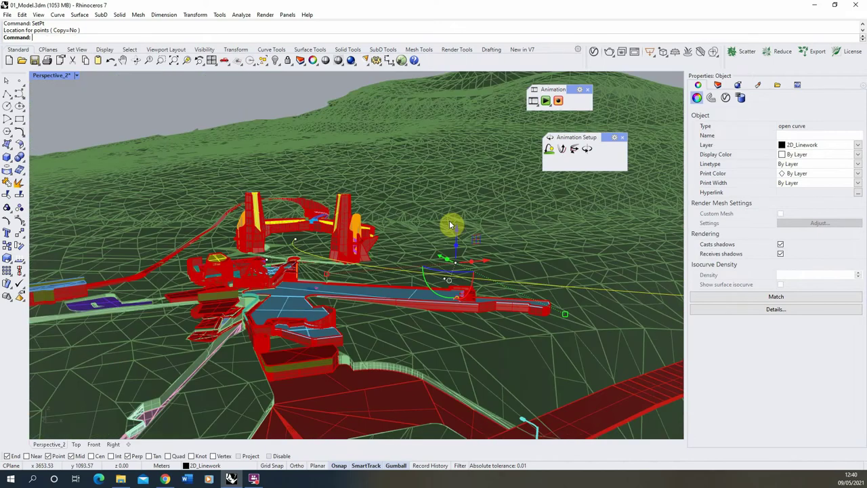
Step: Move the flattened path curve with the gumball, abandoning the exact distance entry
left_click_drag(451, 224, 455, 245)
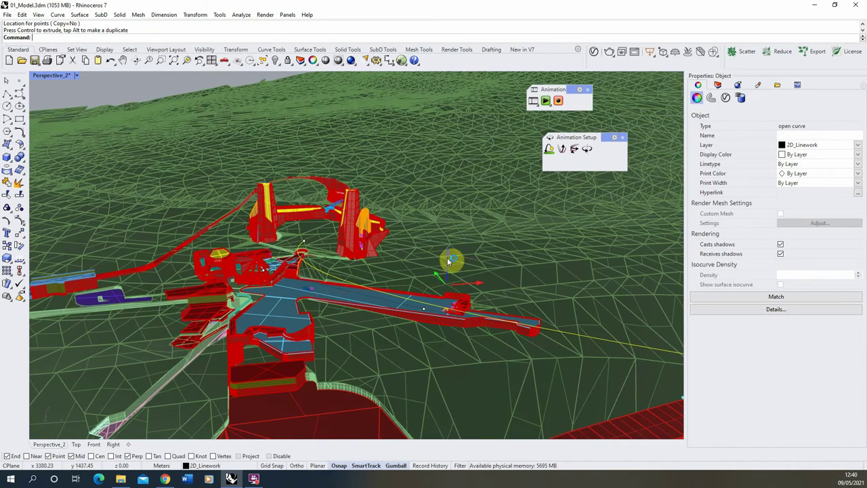
left_click(448, 260)
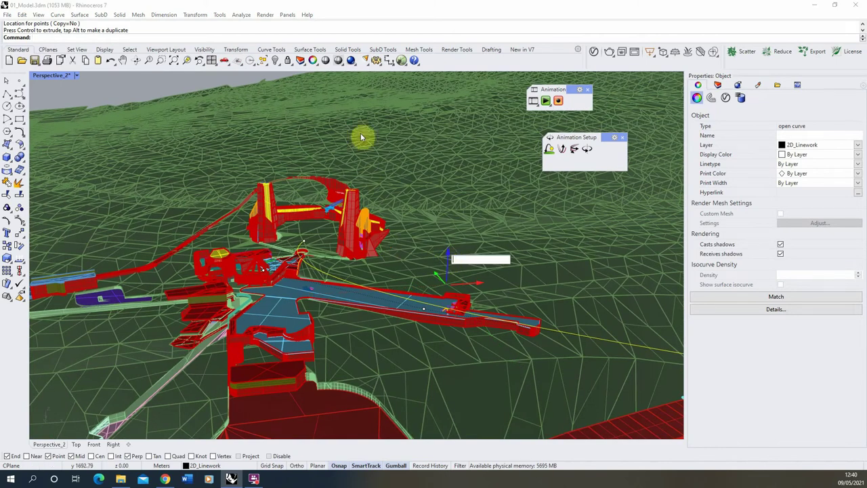
key("Escape")
key("Escape")
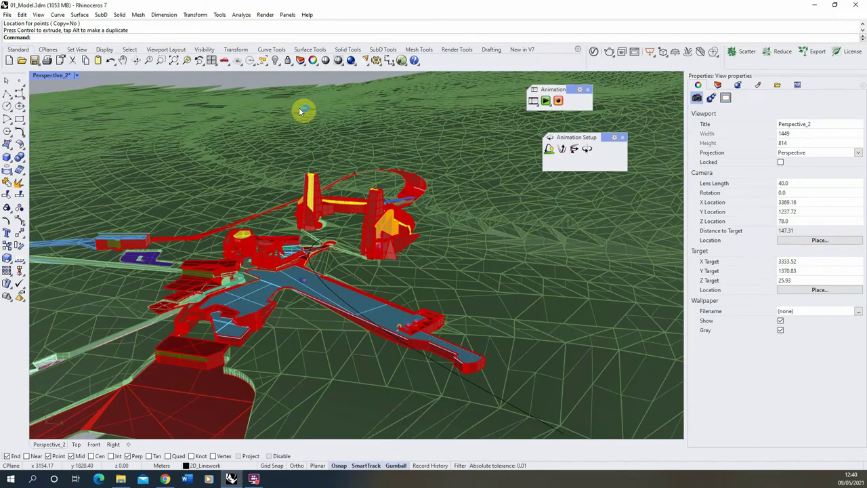
Step: Deselect the curve and start a 1280 x 720 Render Preview of Perspective_2
left_click(300, 112)
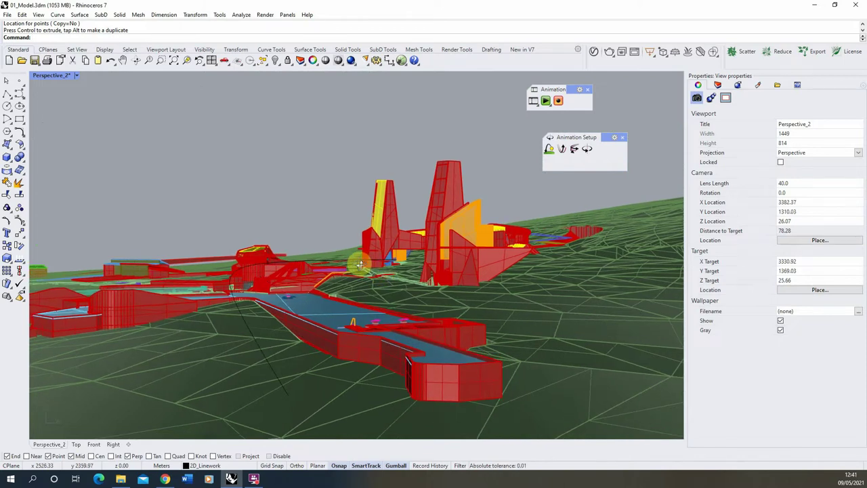
left_click(264, 14)
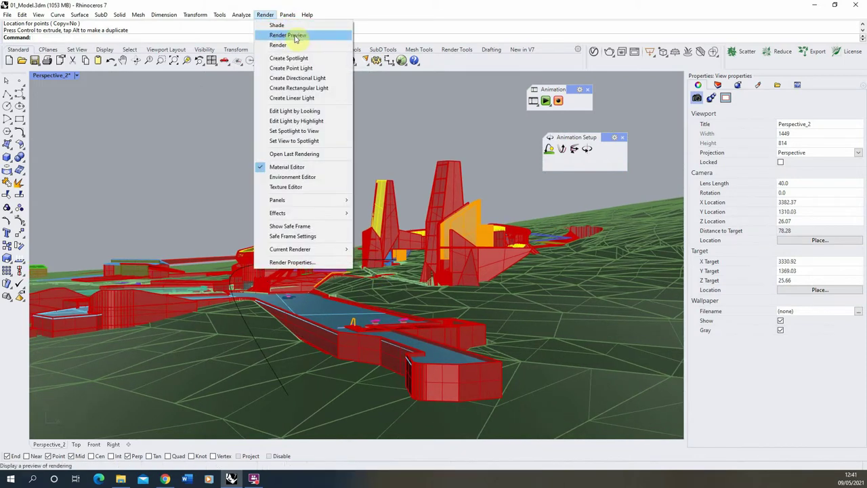
left_click(295, 38)
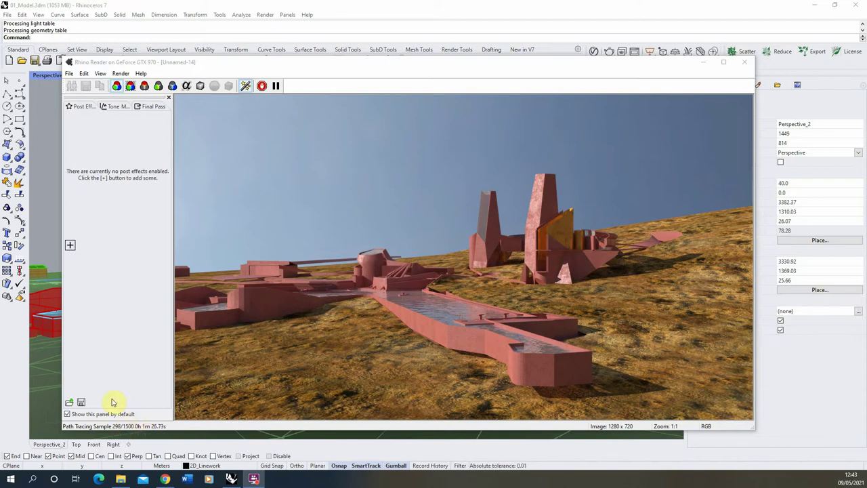
Step: Stop the preview render without saving, then open Render Properties showing 1280 x 720 Final quality
left_click(262, 86)
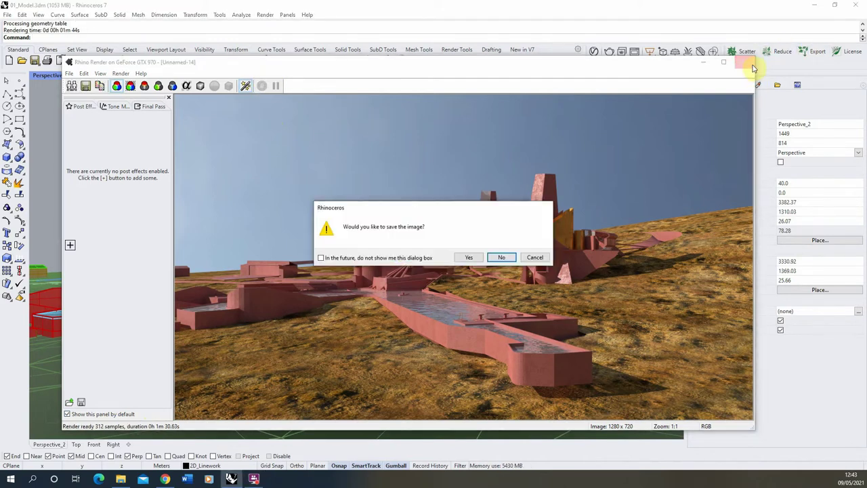
left_click(501, 257)
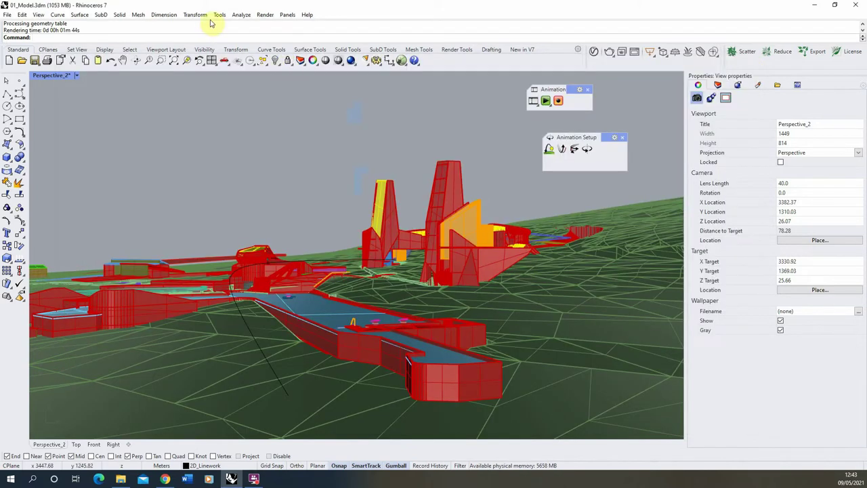
left_click(265, 14)
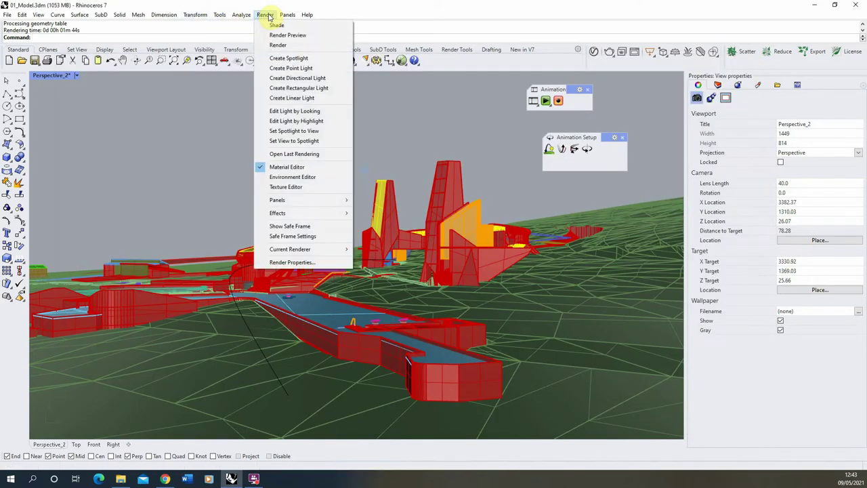
left_click(288, 263)
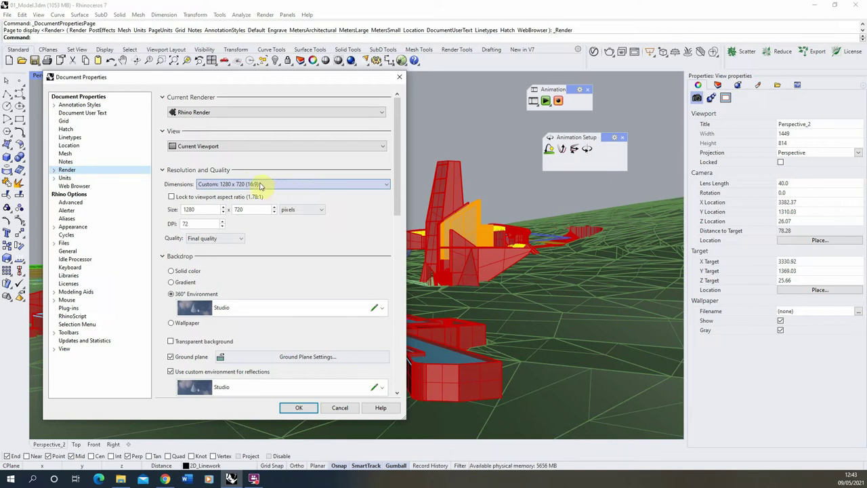
Step: Keep the render quality at Final quality and change Samples to 50
left_click(210, 239)
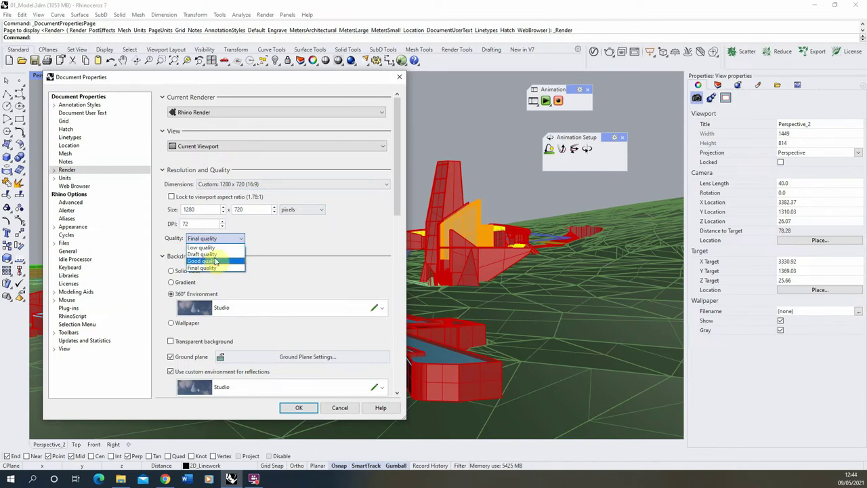
left_click(285, 240)
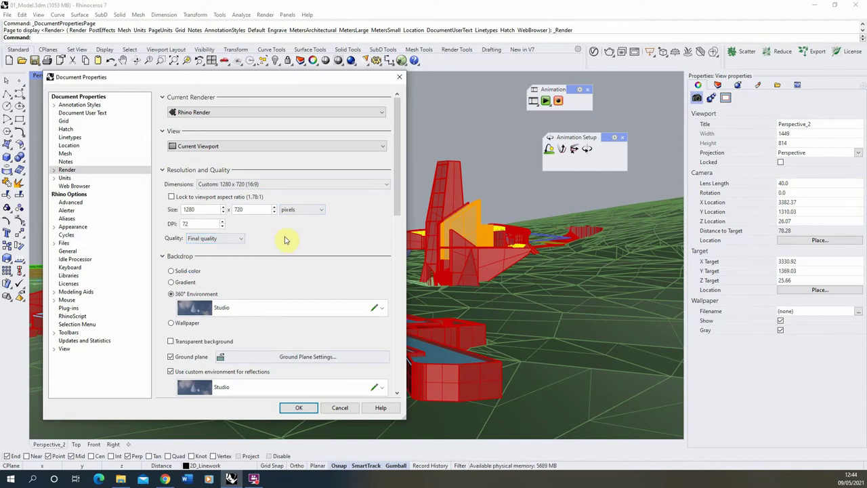
scroll(398, 210, "down", 1)
left_click_drag(399, 210, 394, 395)
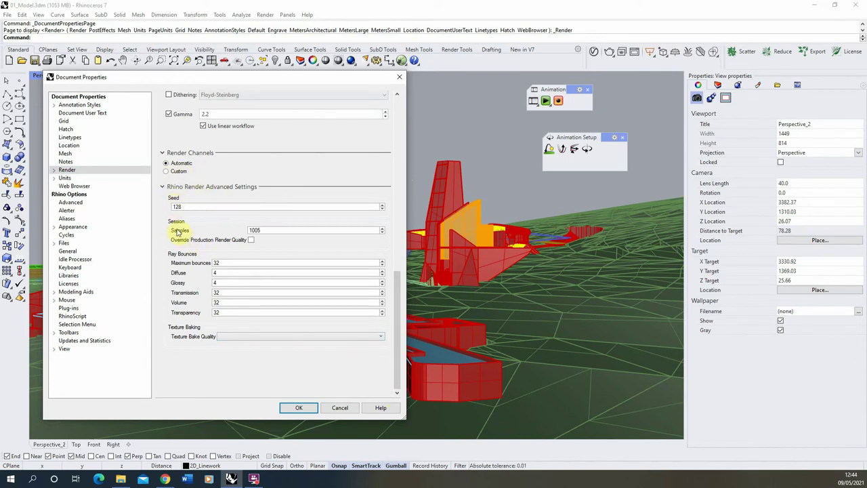
double_click(252, 230)
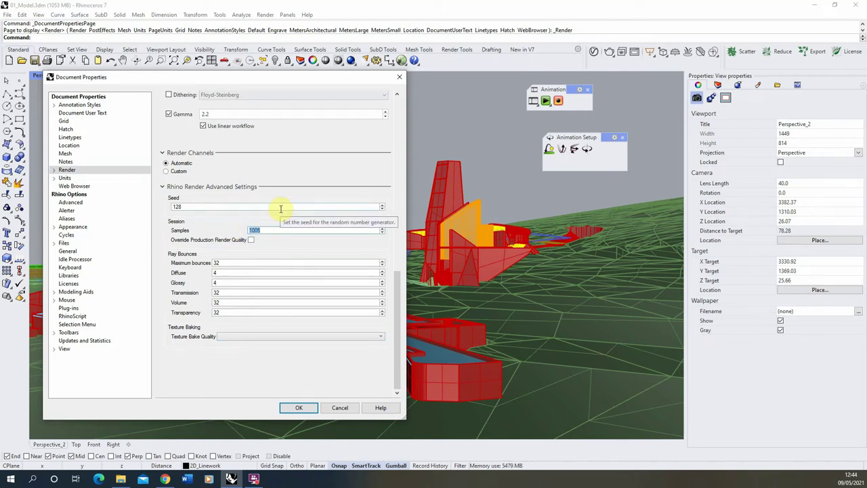
type("50")
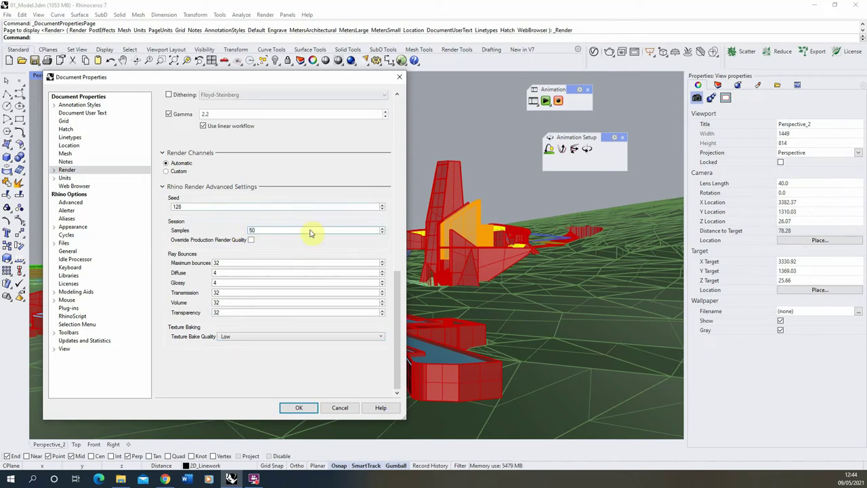
Step: Enable Override Production Render Quality with 50 samples and apply the render settings
left_click(279, 243)
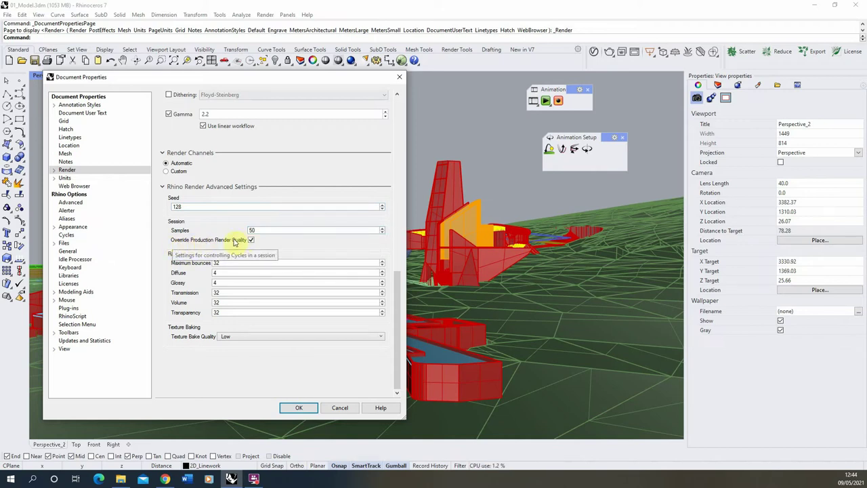
double_click(252, 231)
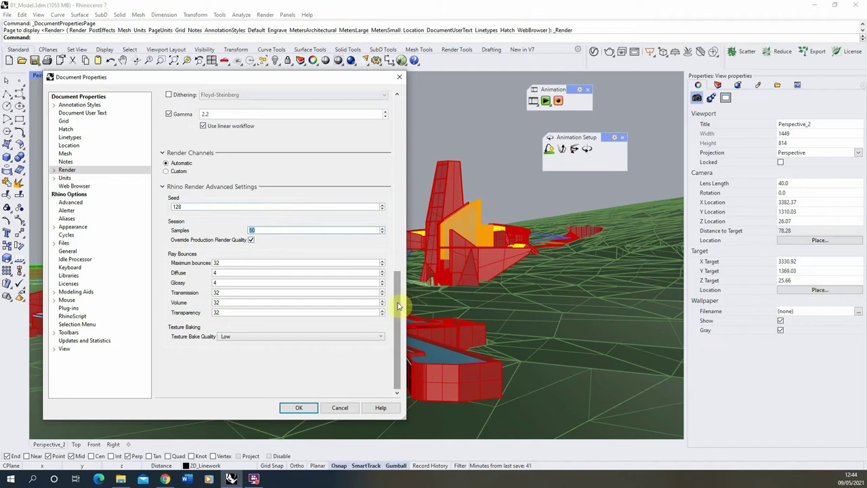
left_click_drag(399, 291, 394, 102)
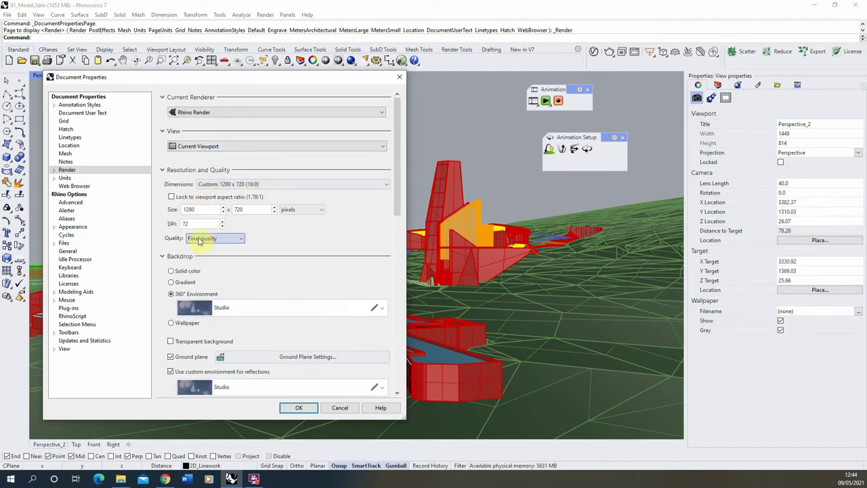
left_click_drag(399, 145, 414, 384)
double_click(260, 230)
left_click(260, 230)
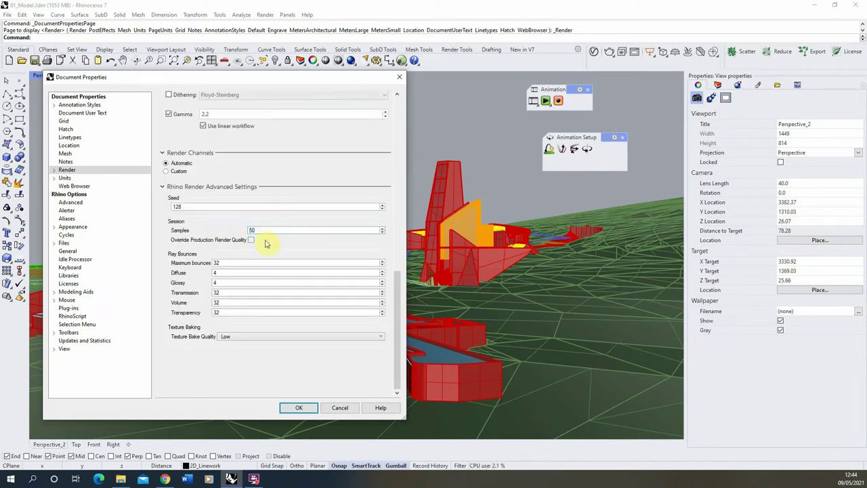
left_click(251, 241)
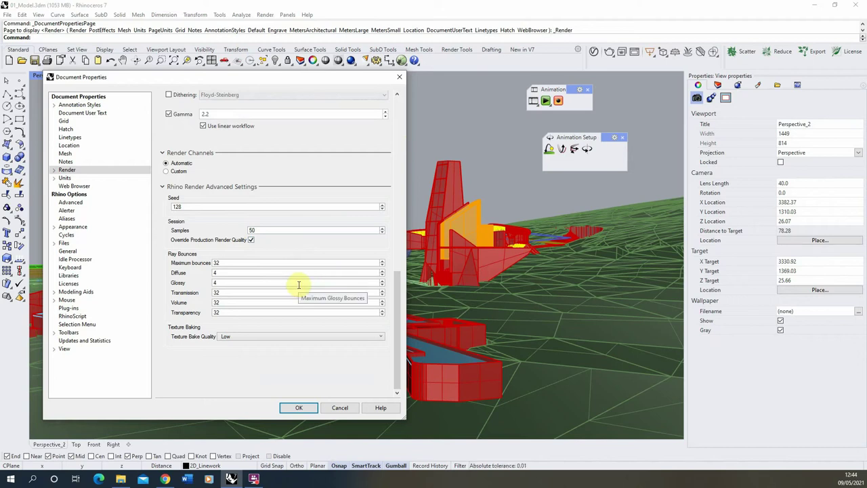
left_click(301, 407)
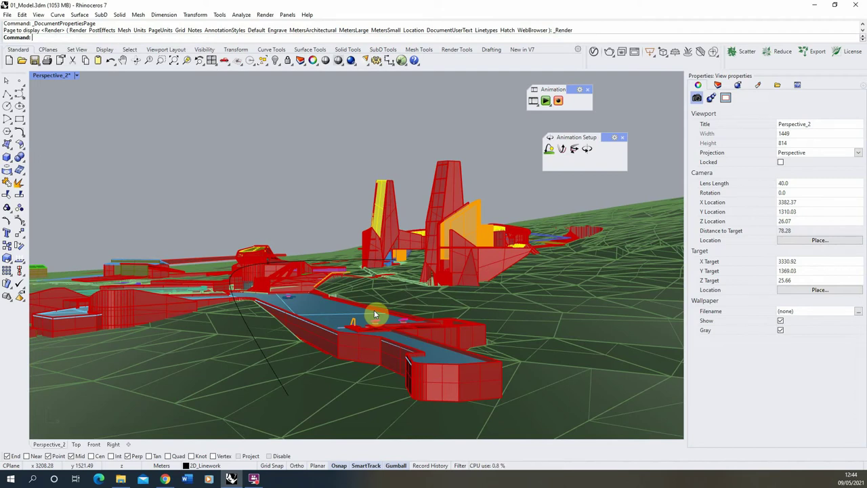
Step: Start Record animation with the Render option so every frame is fully rendered
left_click(558, 101)
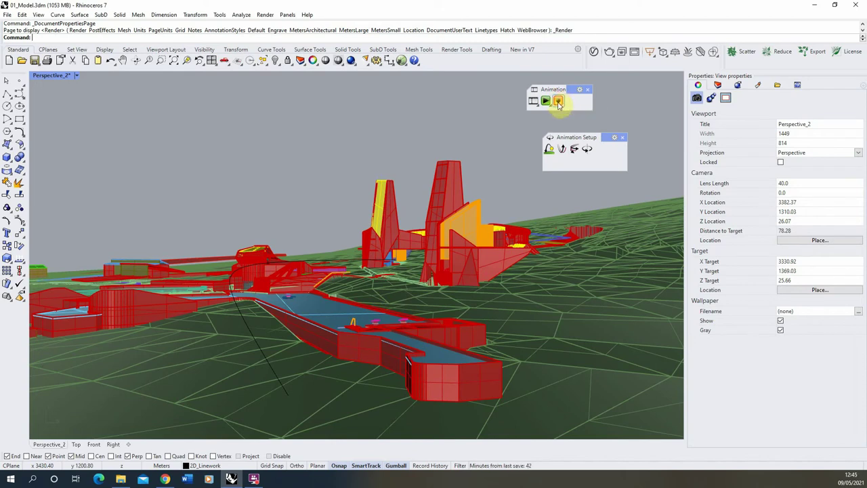
left_click(558, 102)
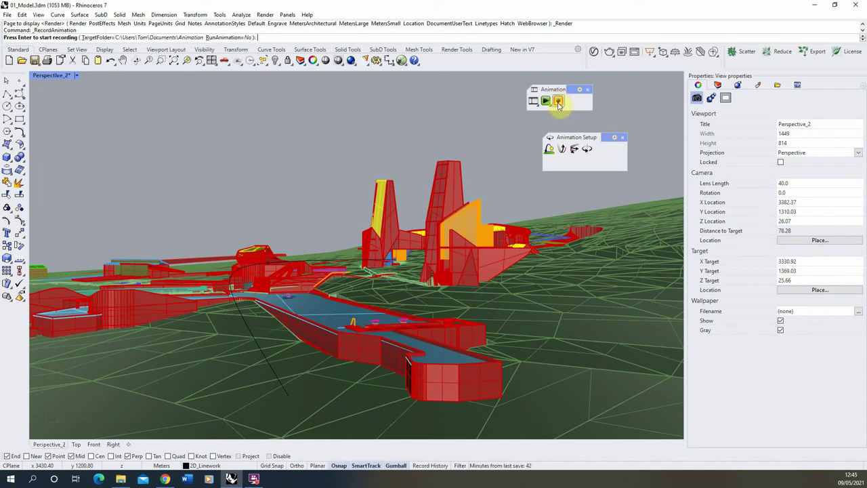
left_click(327, 64)
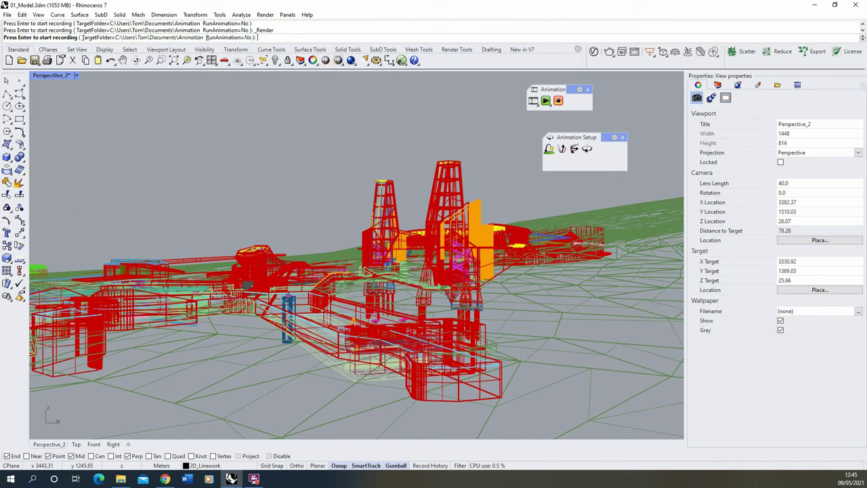
key("Return")
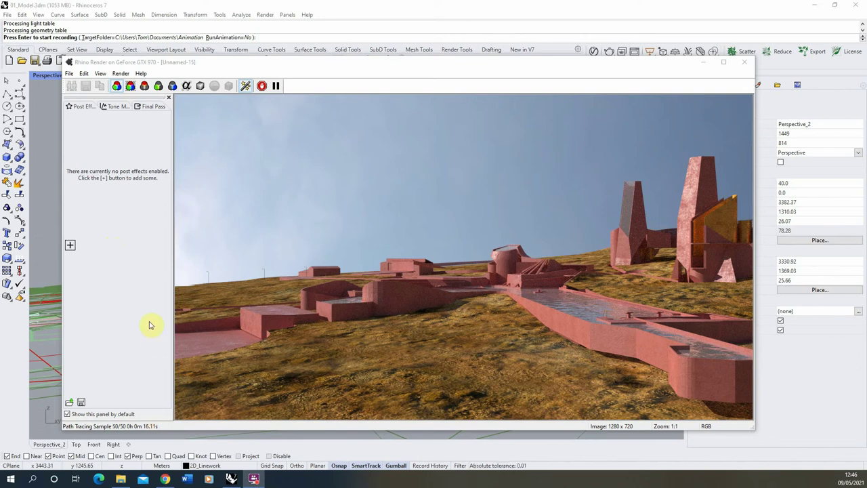
Step: Close the first frame's finished render window so recording continues
key("Return")
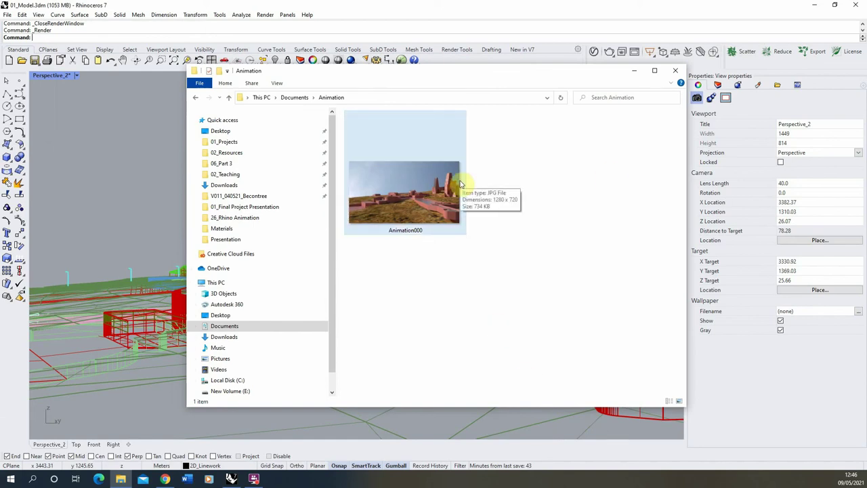
Step: Drag the Animation folder window off screen to uncover the Perspective_2 viewport
left_click_drag(408, 74, 0, 75)
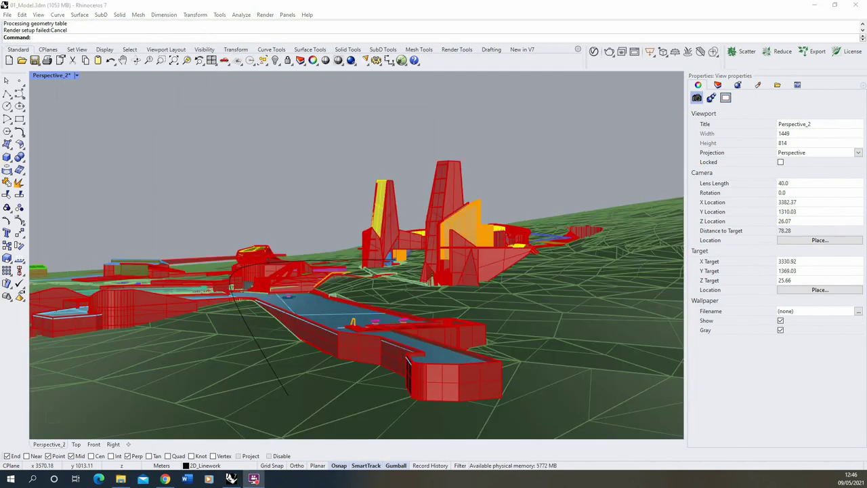